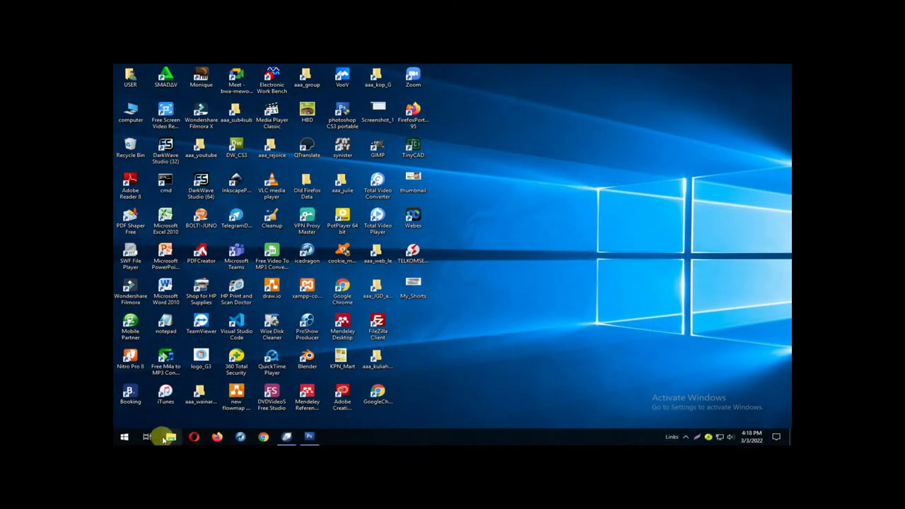
Step: Browse in File Explorer to the 011_otonan photo folder inside youtube_2021 on drive Data_2 (G:)
{"action": "left_click", "coordinate": [172, 435]}
{"action": "left_click", "coordinate": [232, 261]}
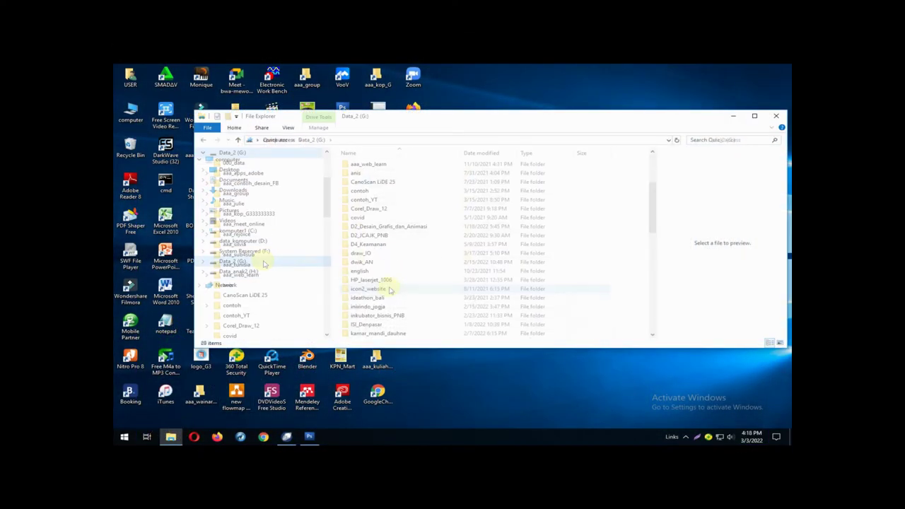
{"action": "scroll", "coordinate": [403, 300], "scroll_direction": "down", "scroll_amount": 10}
{"action": "double_click", "coordinate": [390, 310]}
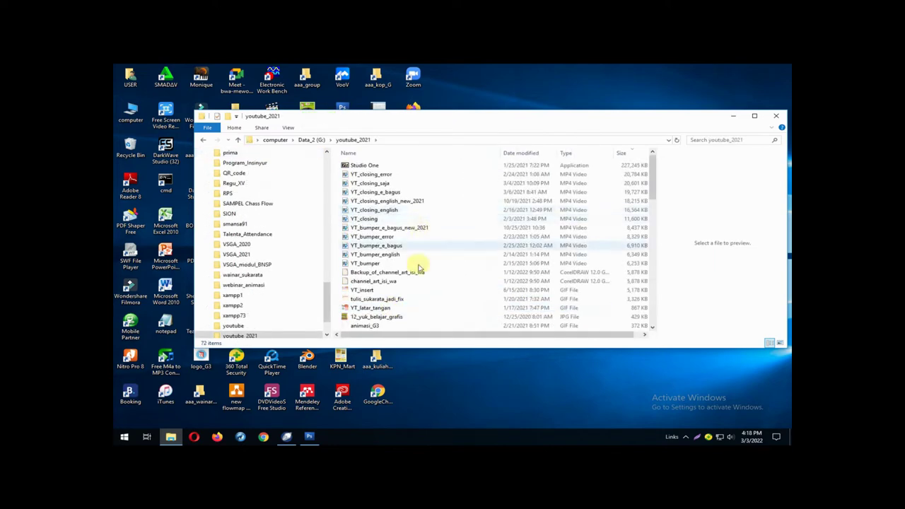
{"action": "scroll", "coordinate": [420, 293], "scroll_direction": "up", "scroll_amount": 6}
{"action": "scroll", "coordinate": [419, 291], "scroll_direction": "up", "scroll_amount": 1}
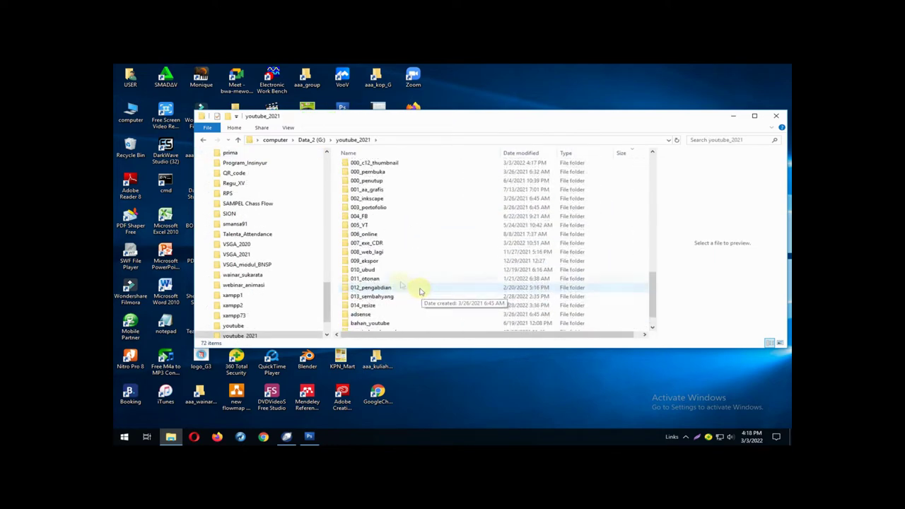
{"action": "double_click", "coordinate": [398, 283]}
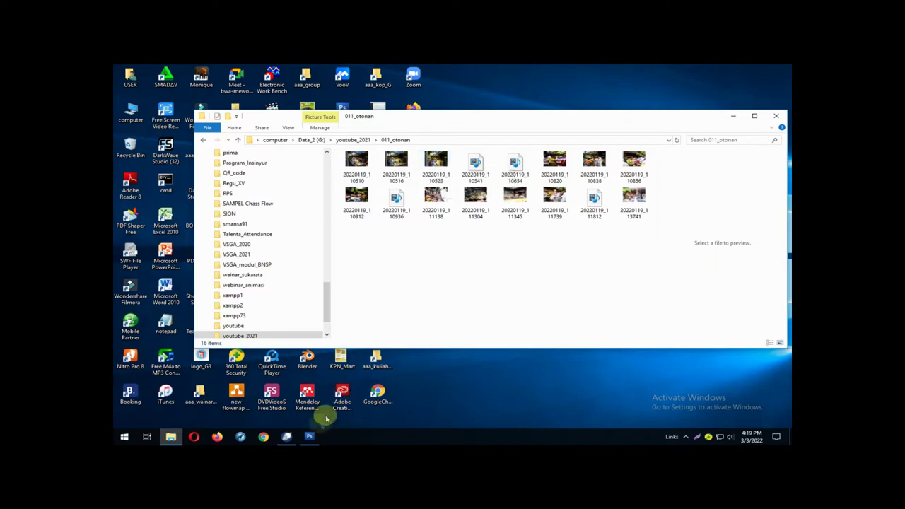
Step: Switch to Photoshop and open the Image Processor script
{"action": "left_click", "coordinate": [309, 436]}
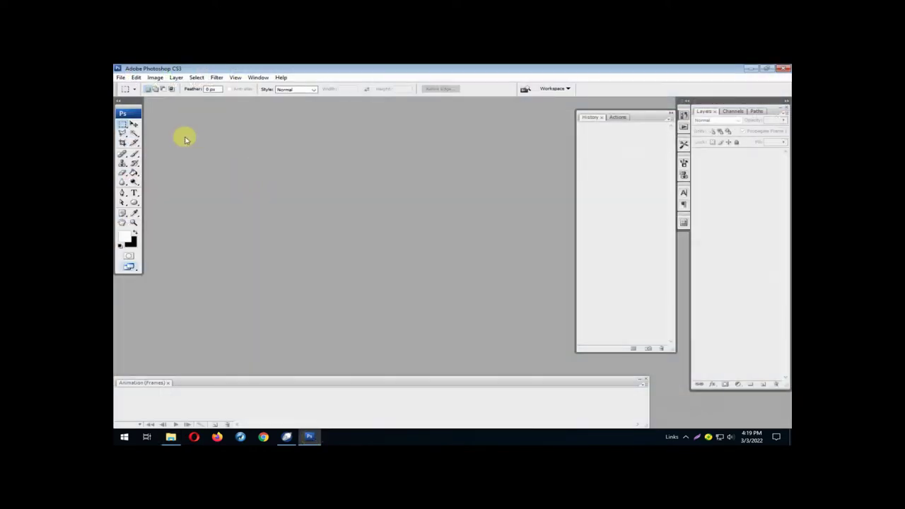
{"action": "left_click", "coordinate": [122, 77]}
{"action": "mouse_move", "coordinate": [188, 259]}
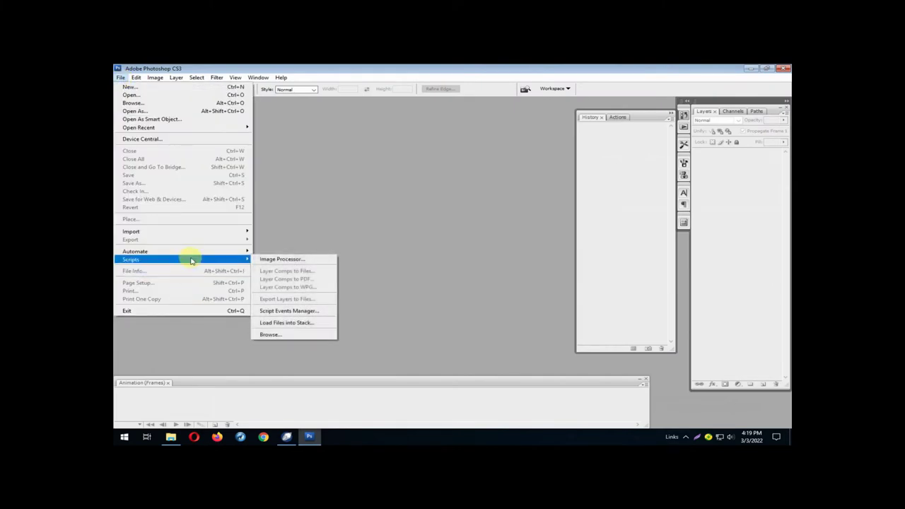
{"action": "left_click", "coordinate": [306, 261]}
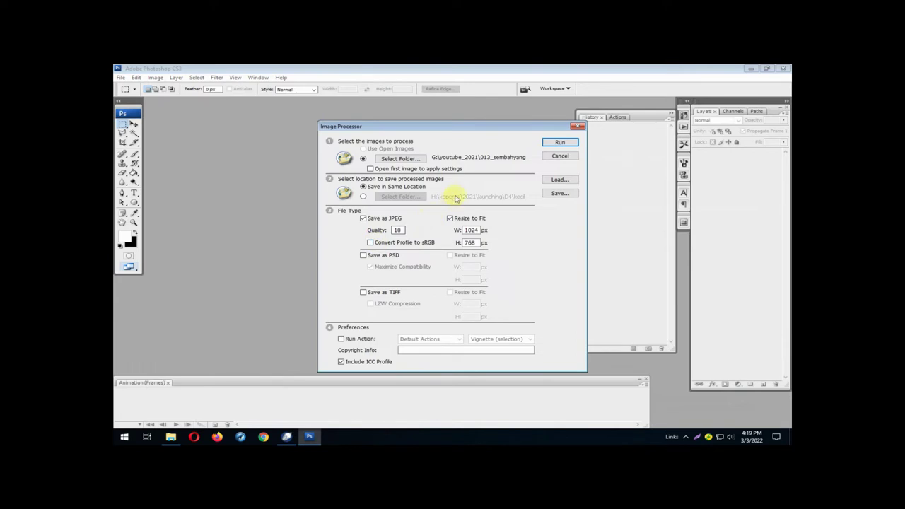
Step: Choose G:\youtube_2021\011_otonan as the source folder of the images to process
{"action": "left_click", "coordinate": [402, 159]}
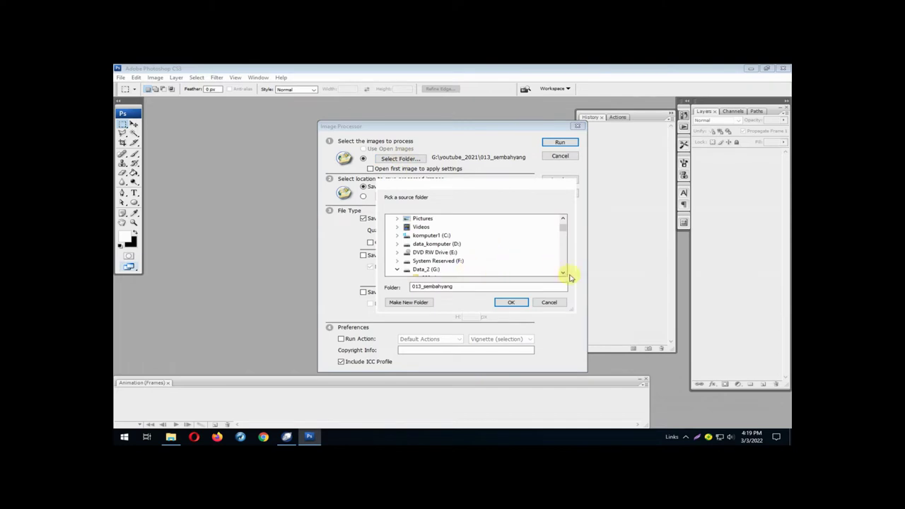
{"action": "left_click", "coordinate": [563, 273]}
{"action": "left_click", "coordinate": [563, 274]}
{"action": "left_click", "coordinate": [563, 274]}
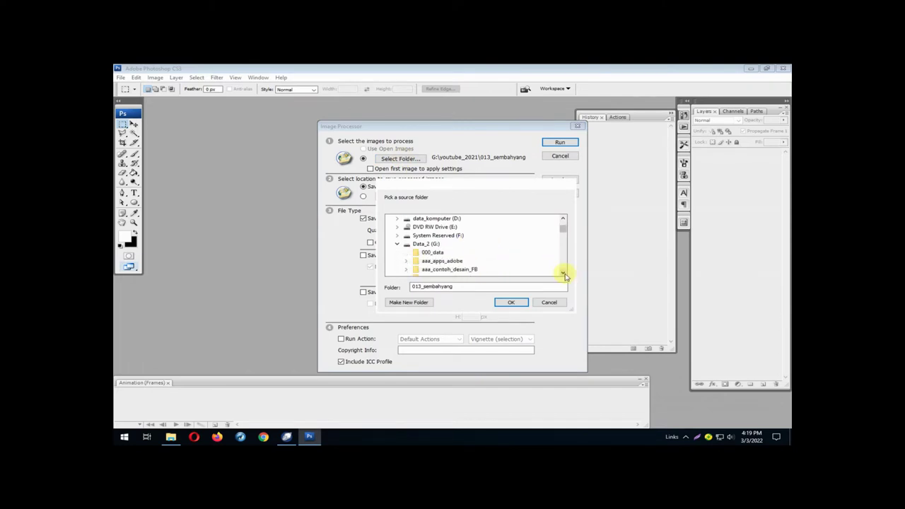
{"action": "left_click", "coordinate": [563, 274]}
{"action": "left_click", "coordinate": [564, 274]}
{"action": "left_click", "coordinate": [563, 274]}
{"action": "scroll", "coordinate": [563, 274], "scroll_direction": "down", "scroll_amount": 10}
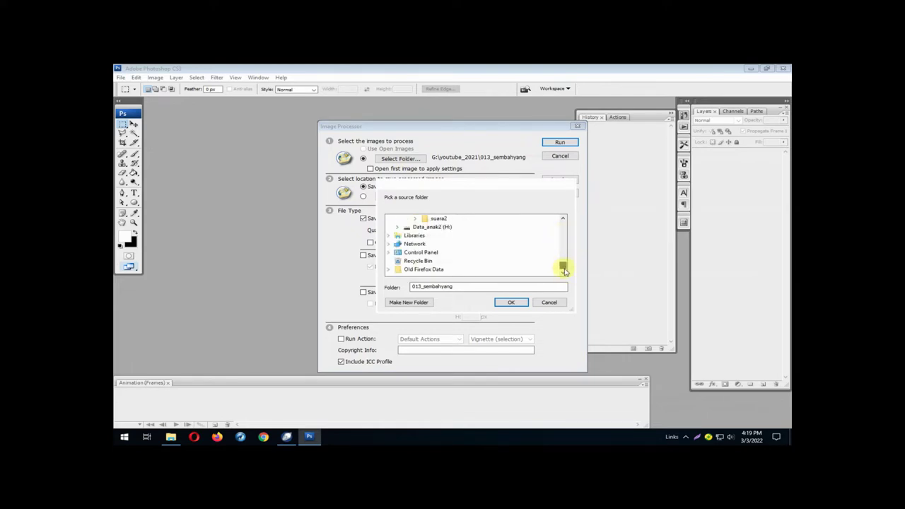
{"action": "left_click", "coordinate": [563, 219]}
{"action": "left_click", "coordinate": [564, 219]}
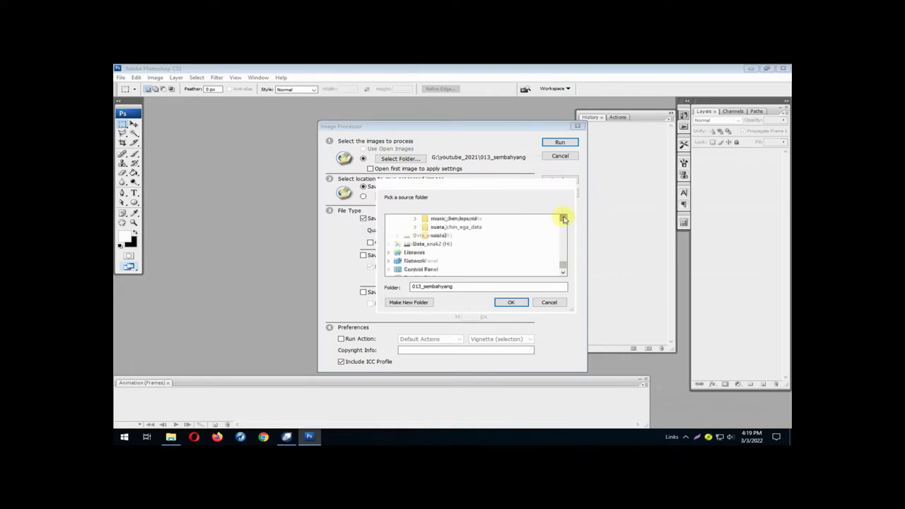
{"action": "left_click", "coordinate": [564, 218]}
{"action": "left_click", "coordinate": [563, 218]}
{"action": "left_click", "coordinate": [564, 218]}
{"action": "left_click", "coordinate": [564, 219]}
{"action": "left_click", "coordinate": [563, 218]}
{"action": "left_click", "coordinate": [452, 219]}
{"action": "key", "text": "Return"}
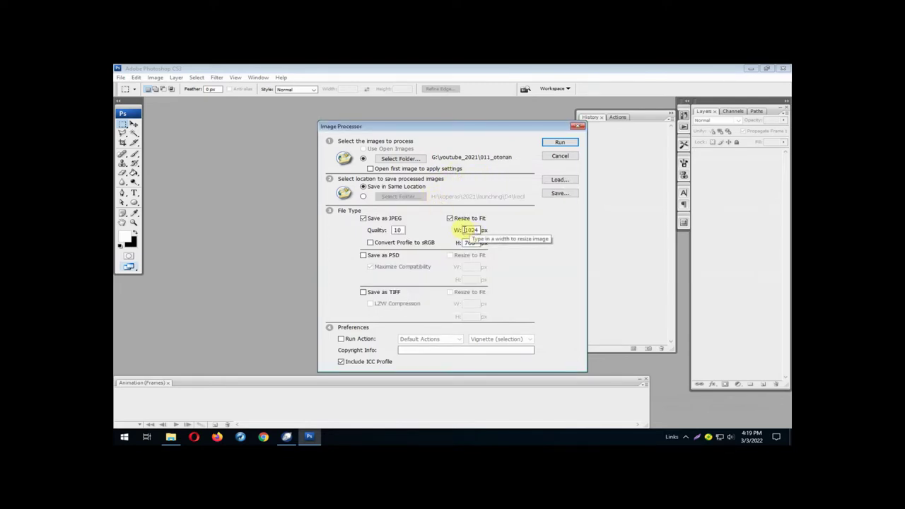
Step: Run the batch conversion to JPEG with the images resized to fit 1024 x 768 px, saved in the same location
{"action": "left_click_drag", "start_coordinate": [464, 230], "coordinate": [485, 242]}
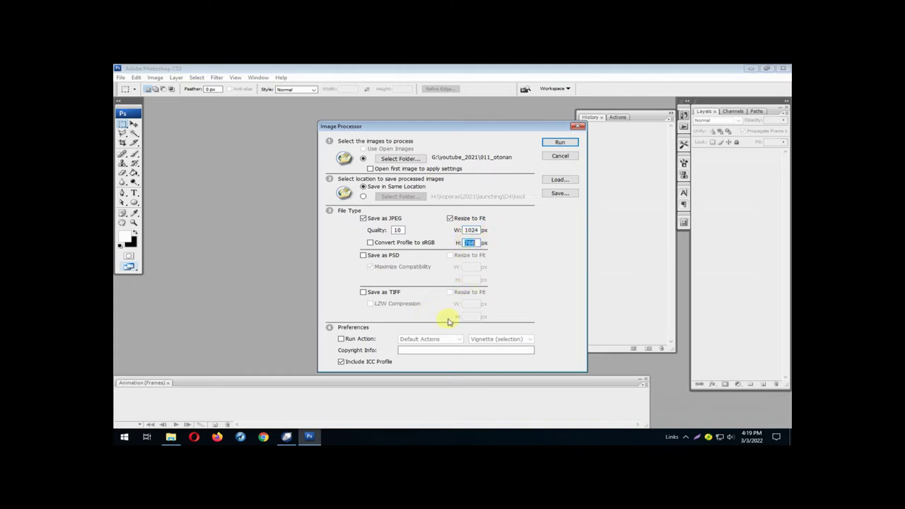
{"action": "left_click", "coordinate": [560, 144]}
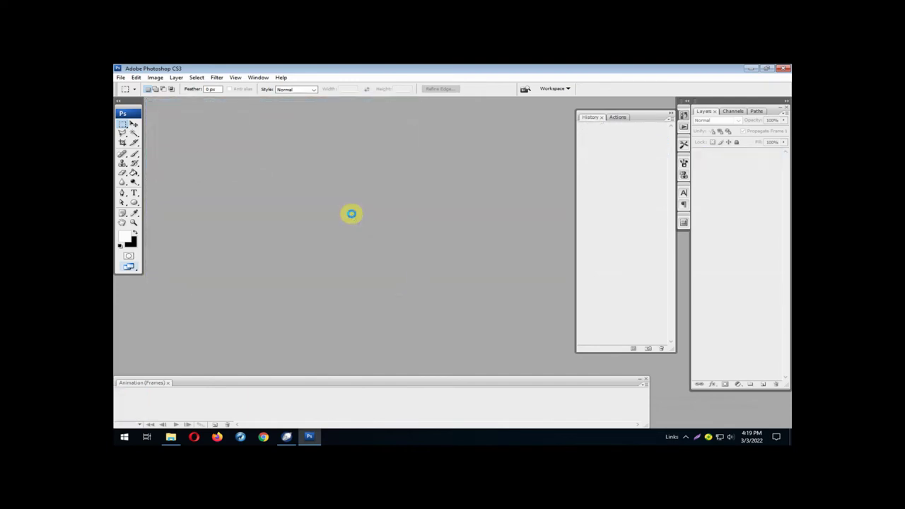
Step: Inspect the processed images in the JPEG subfolder of 011_otonan in File Explorer, and close the folder window
{"action": "left_click", "coordinate": [171, 437]}
{"action": "left_click", "coordinate": [237, 336]}
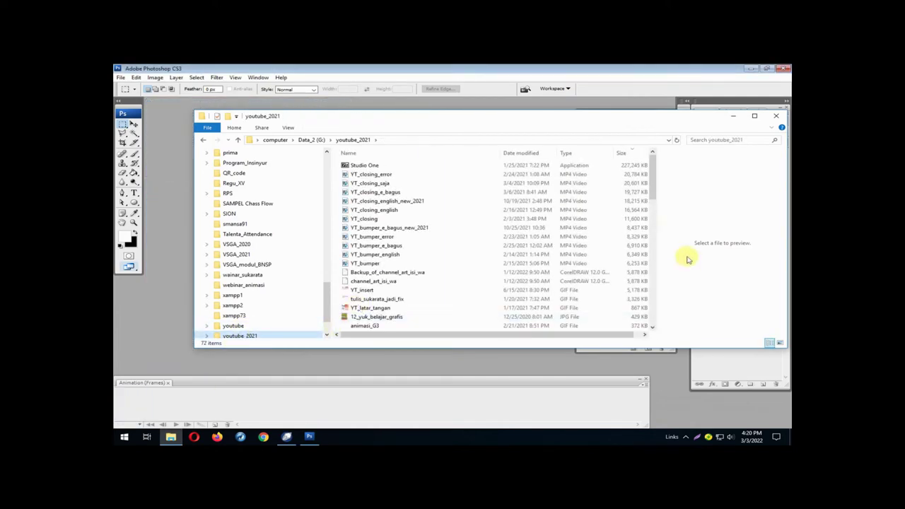
{"action": "left_click_drag", "start_coordinate": [652, 196], "coordinate": [650, 307]}
{"action": "double_click", "coordinate": [430, 279]}
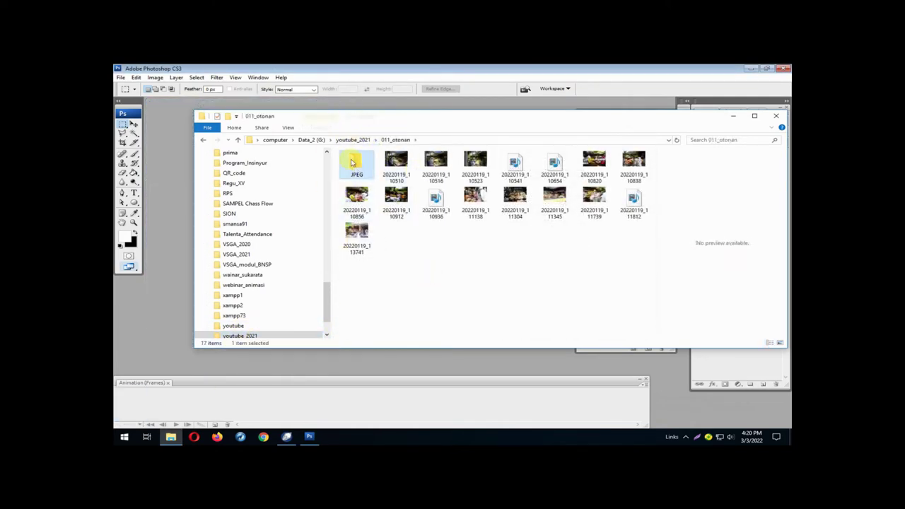
{"action": "double_click", "coordinate": [360, 165]}
{"action": "left_click", "coordinate": [389, 140]}
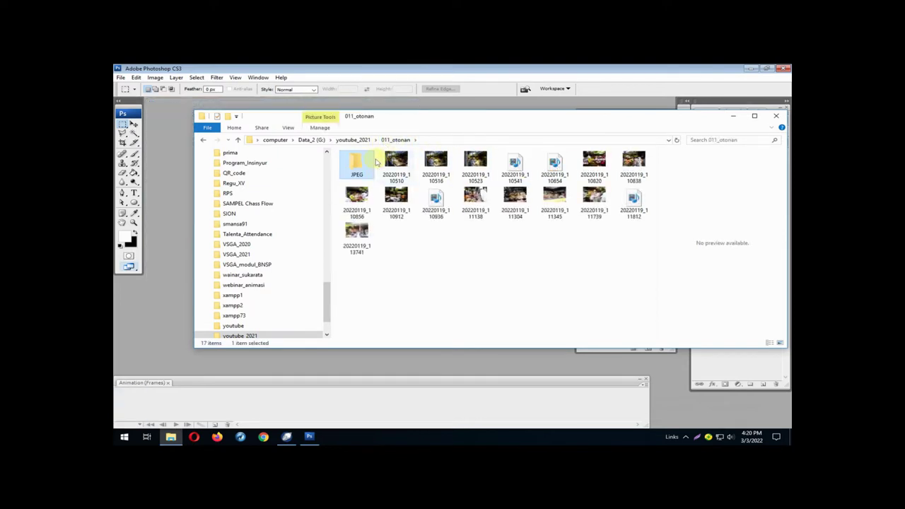
{"action": "double_click", "coordinate": [357, 167]}
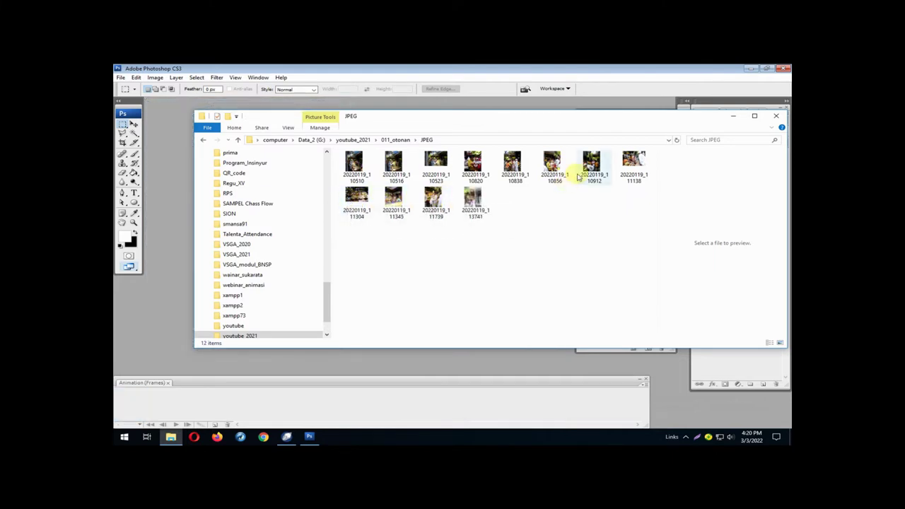
{"action": "left_click", "coordinate": [776, 116]}
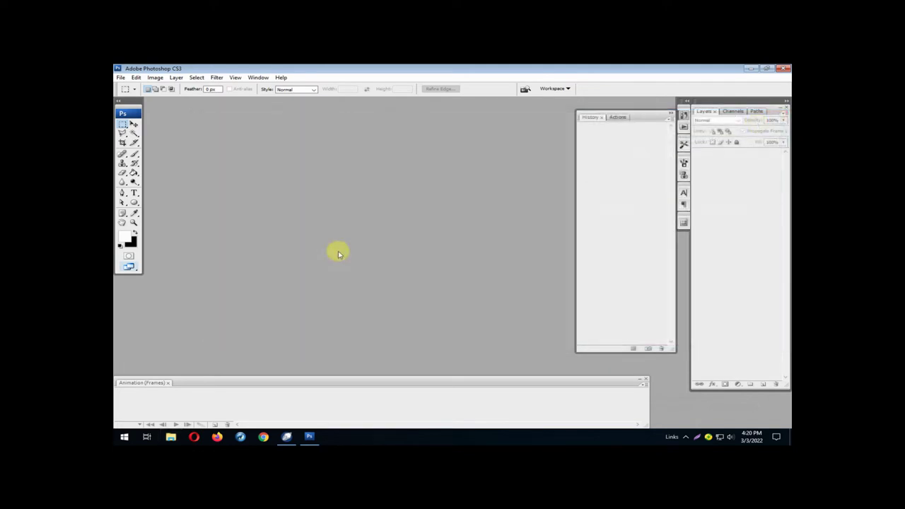
Step: Create a new transparent document 1024 pixels wide and 768 pixels high at 300 pixels/inch
{"action": "left_click", "coordinate": [120, 77]}
{"action": "left_click", "coordinate": [186, 87]}
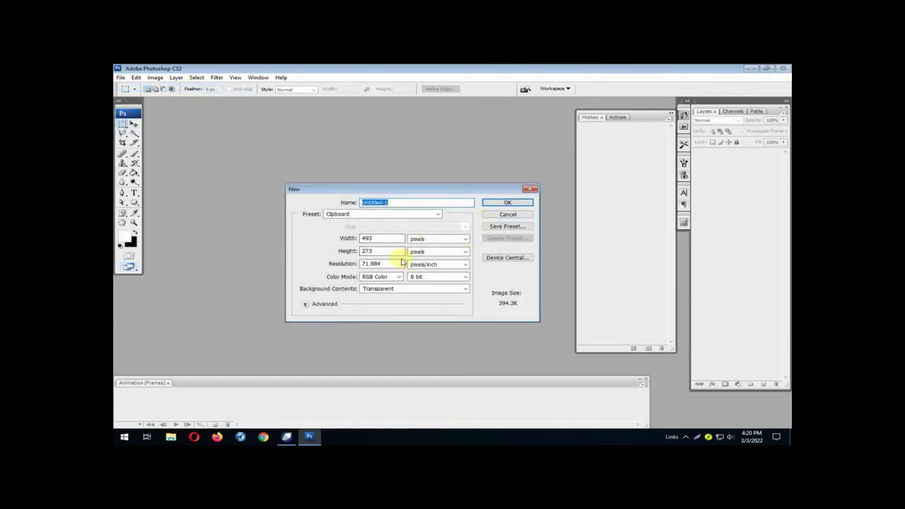
{"action": "left_click_drag", "start_coordinate": [382, 263], "coordinate": [304, 263]}
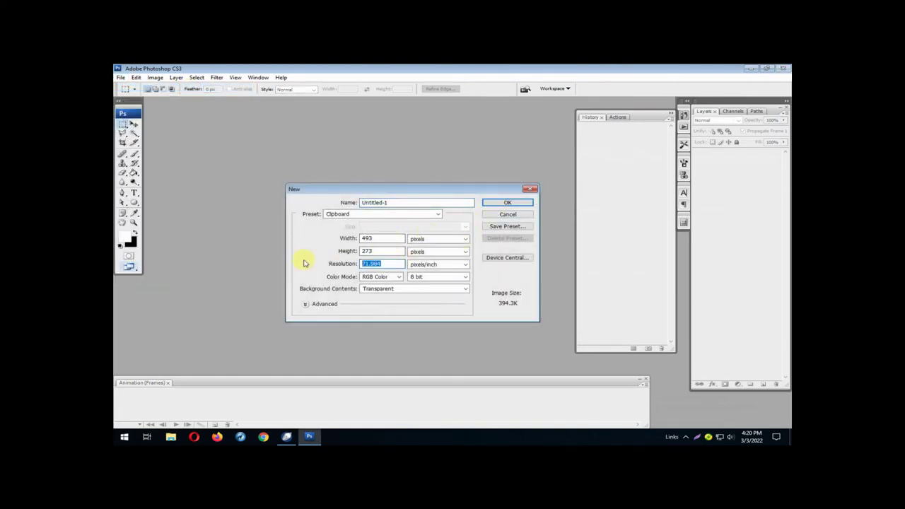
{"action": "type", "text": "300"}
{"action": "left_click_drag", "start_coordinate": [400, 238], "coordinate": [327, 242]}
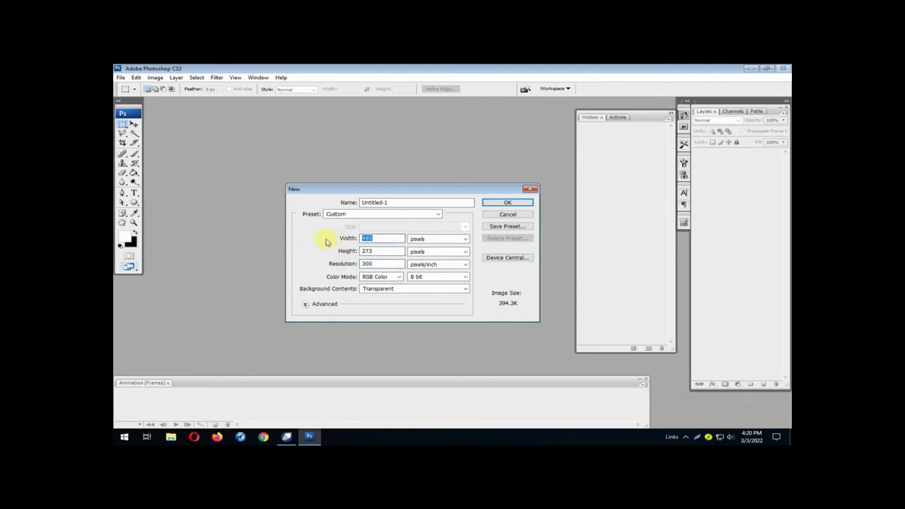
{"action": "type", "text": "1024"}
{"action": "key", "text": "Tab"}
{"action": "key", "text": "Tab"}
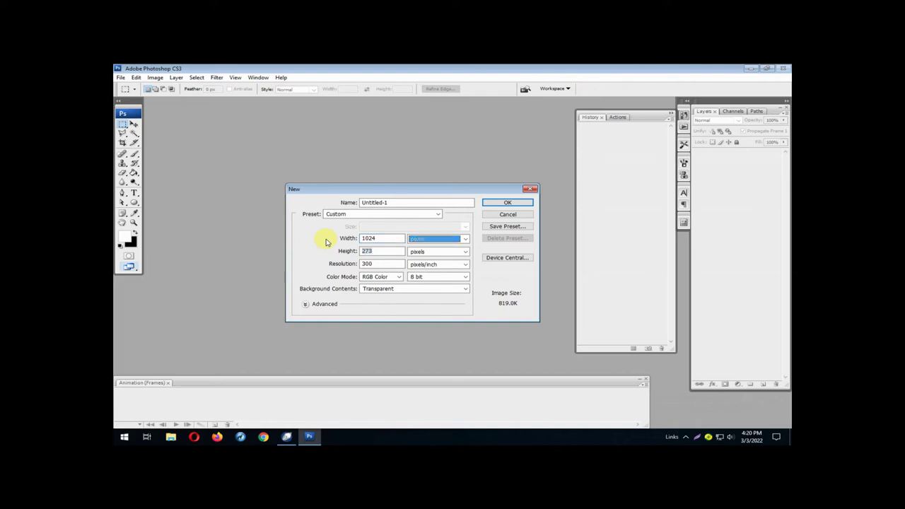
{"action": "type", "text": "768"}
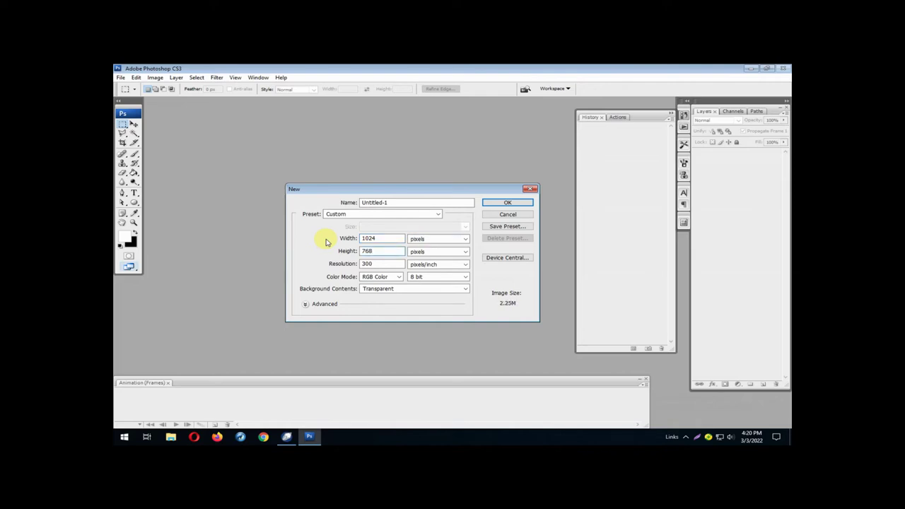
{"action": "left_click", "coordinate": [507, 202]}
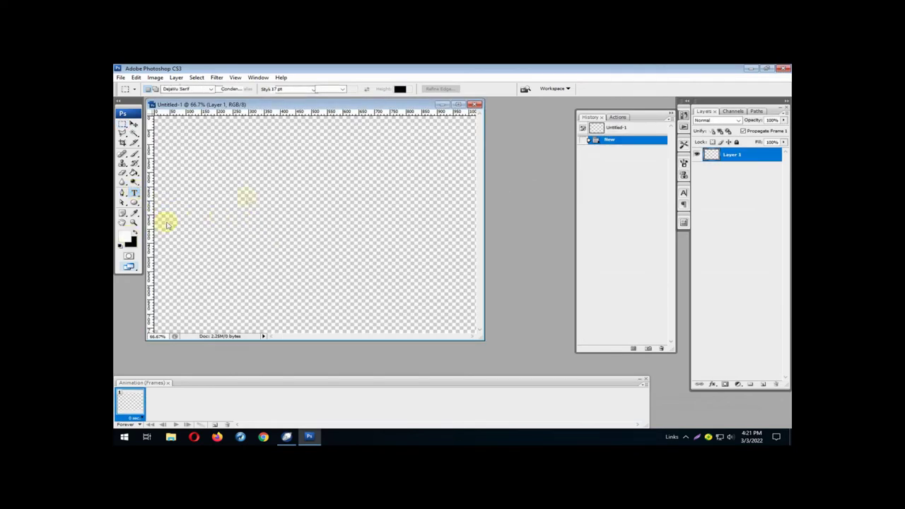
Step: Add a text layer reading "its finished", "look at your folder image" and, after a blank line, "good luck ..."
{"action": "left_click", "coordinate": [223, 195]}
{"action": "type", "text": "i"}
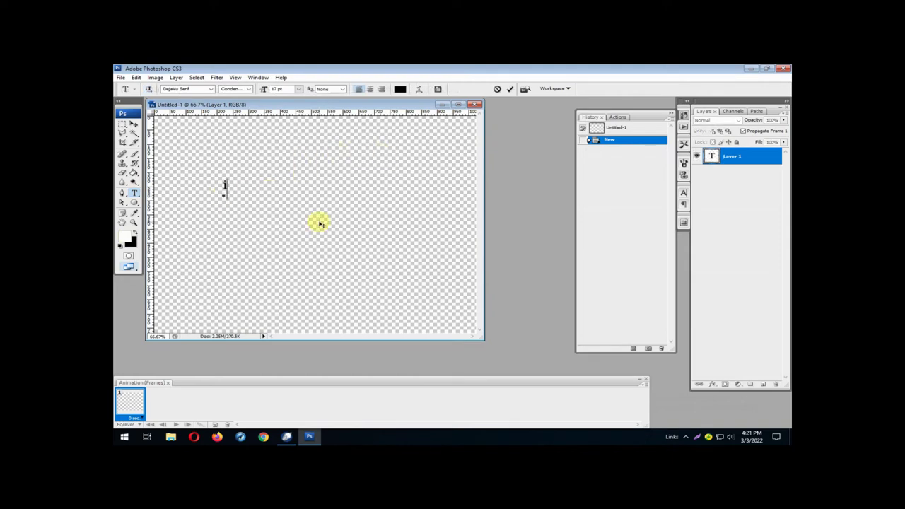
{"action": "type", "text": "ts fin"}
{"action": "type", "text": "ished "}
{"action": "type", "text": "look at"}
{"action": "type", "text": " your "}
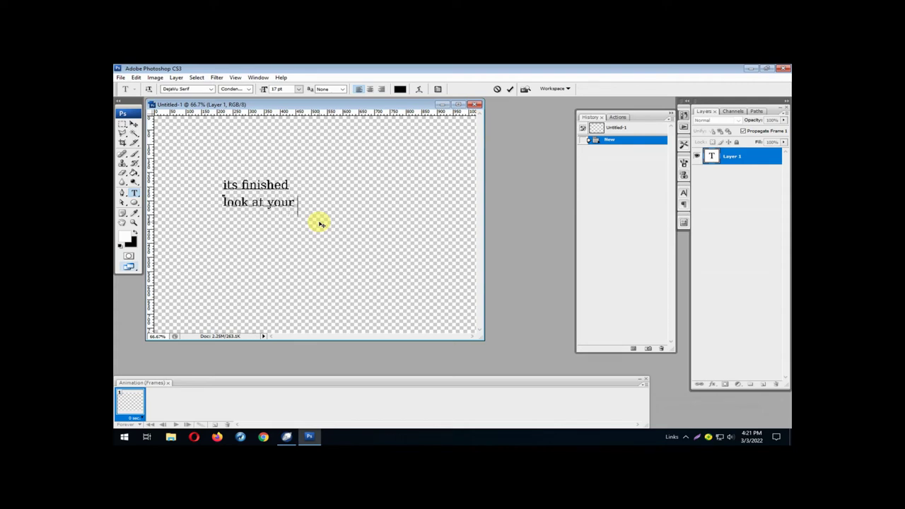
{"action": "type", "text": "folder image  "}
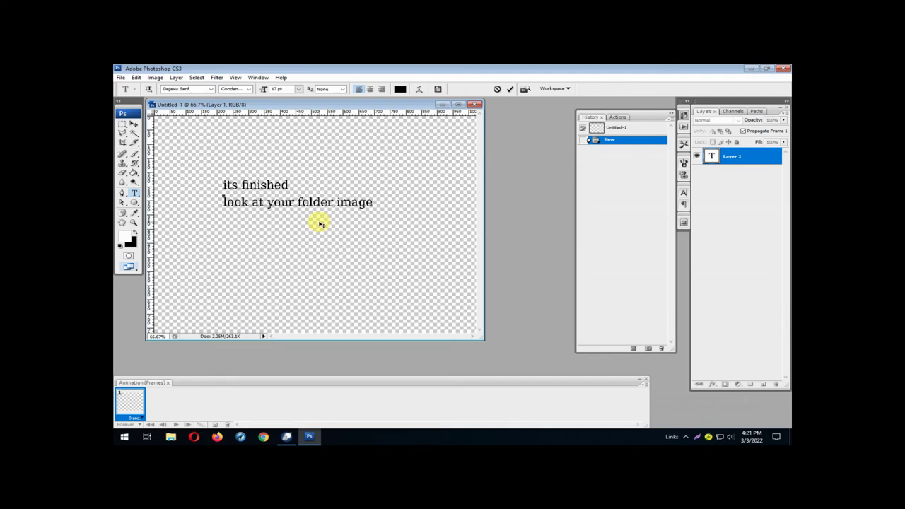
{"action": "type", "text": "good luck ..."}
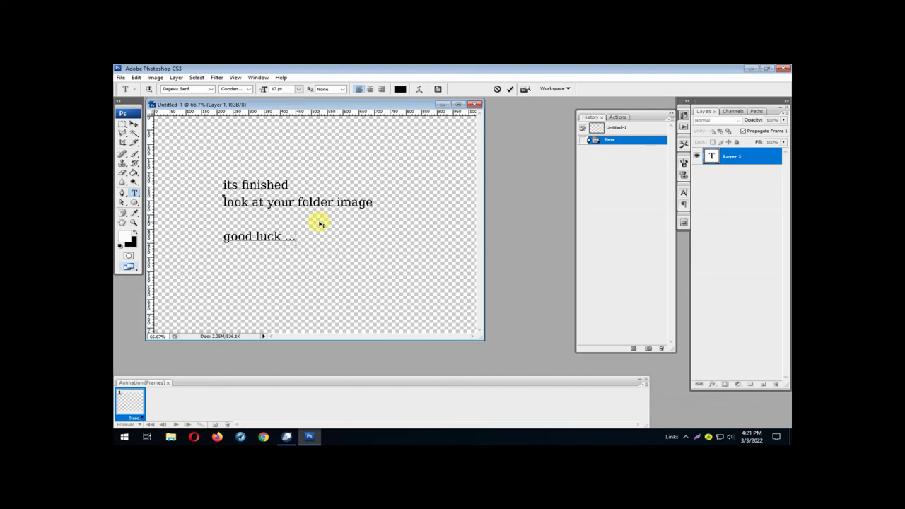
Step: Set the font style of the whole text to Bold and move the text to the canvas's upper-left area
{"action": "key", "text": "ctrl+a"}
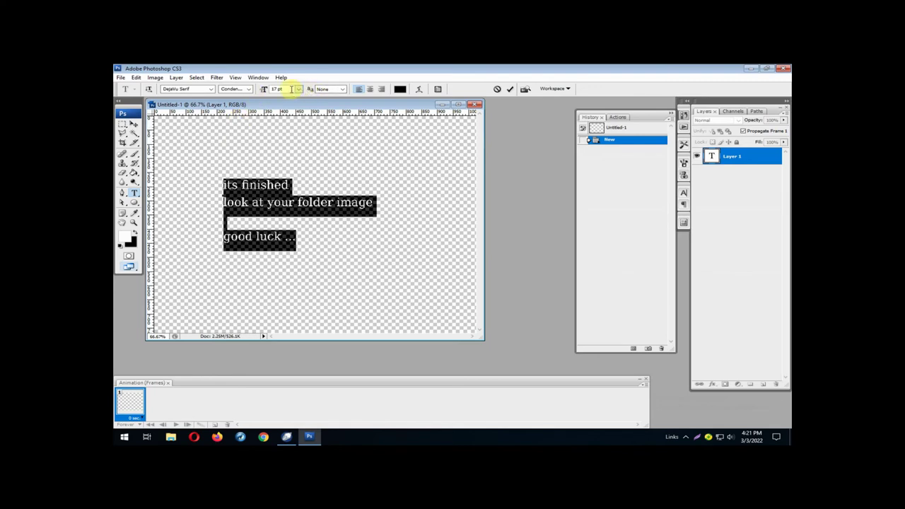
{"action": "left_click", "coordinate": [249, 89]}
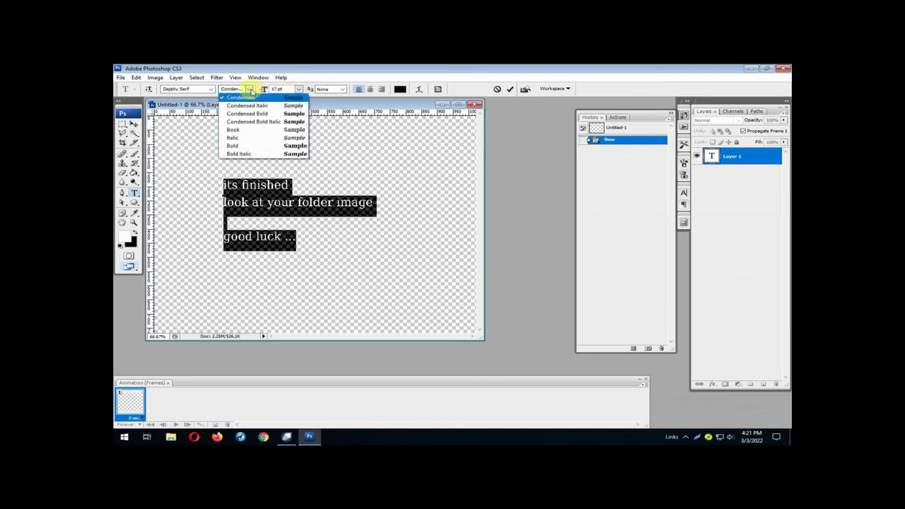
{"action": "left_click", "coordinate": [237, 145]}
{"action": "left_click", "coordinate": [134, 123]}
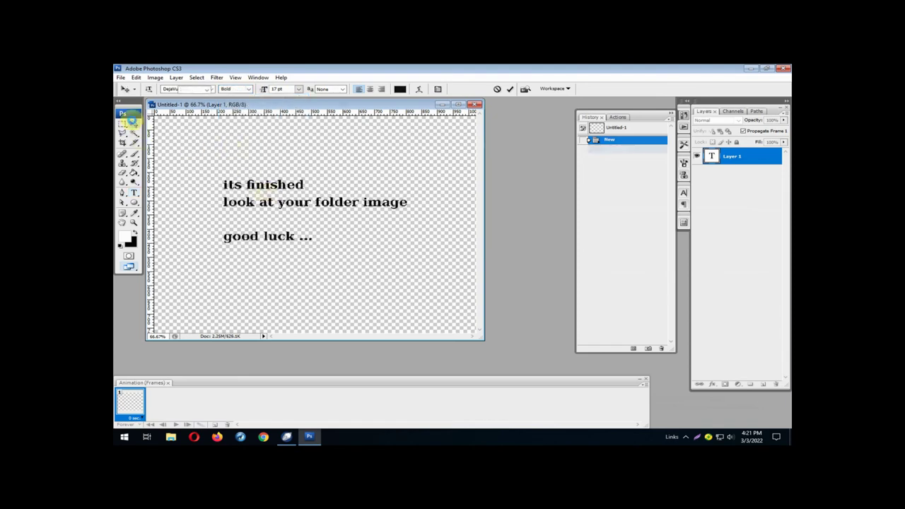
{"action": "left_click_drag", "start_coordinate": [265, 201], "coordinate": [218, 153]}
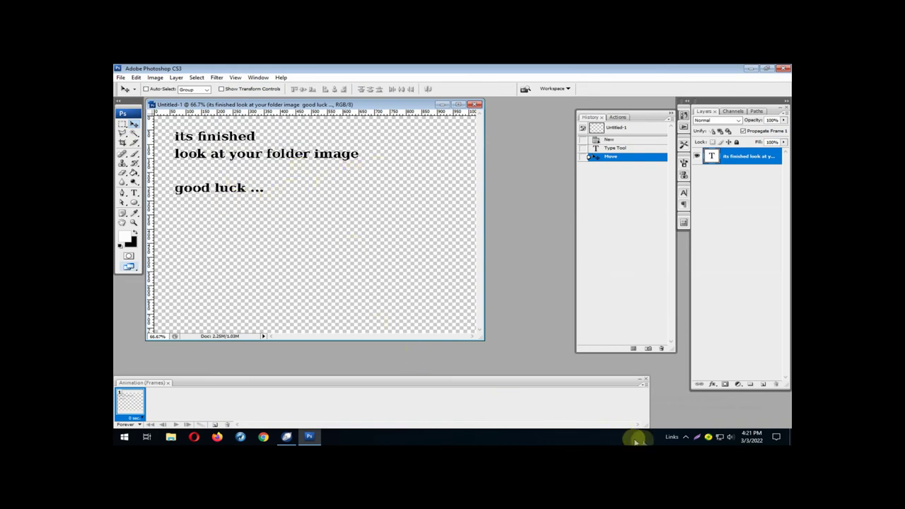
{"action": "left_click", "coordinate": [686, 437]}
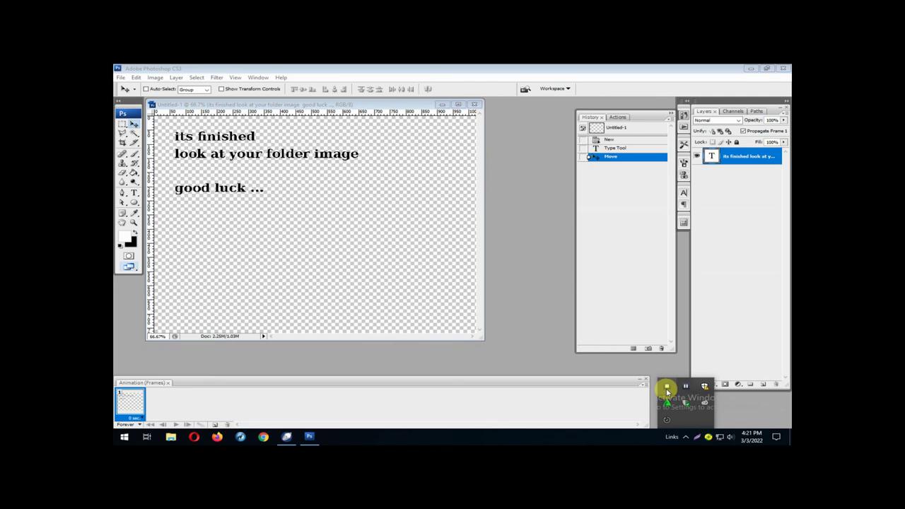
{"action": "left_click", "coordinate": [666, 389]}
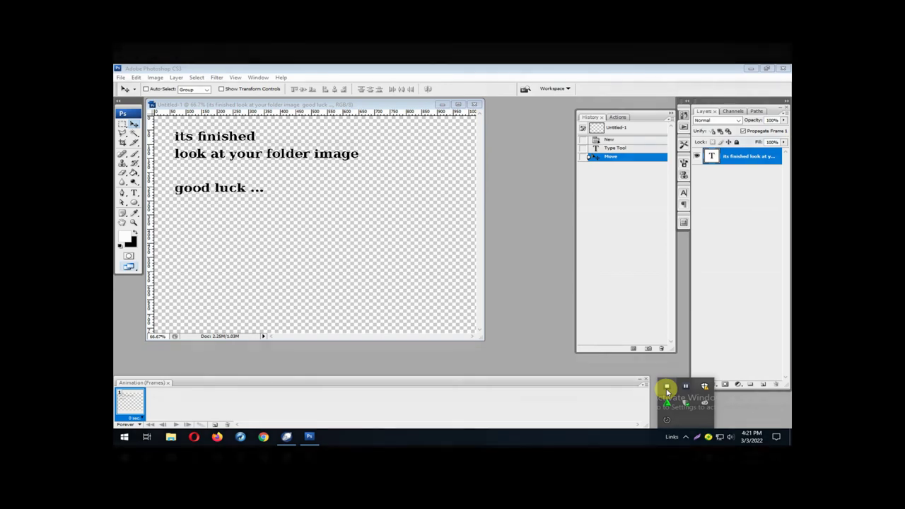